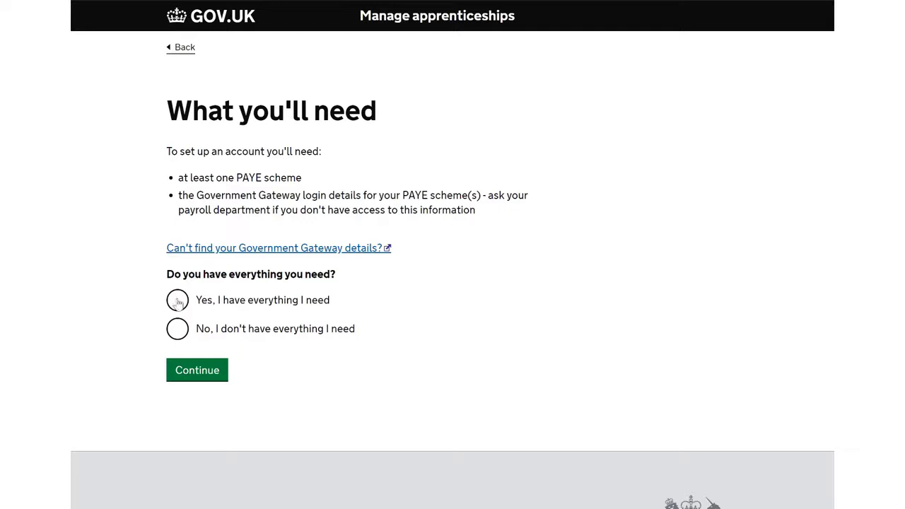
Confirm having everything needed for the account, and enter the new user's first name, last name and email address.
left_click(178, 301)
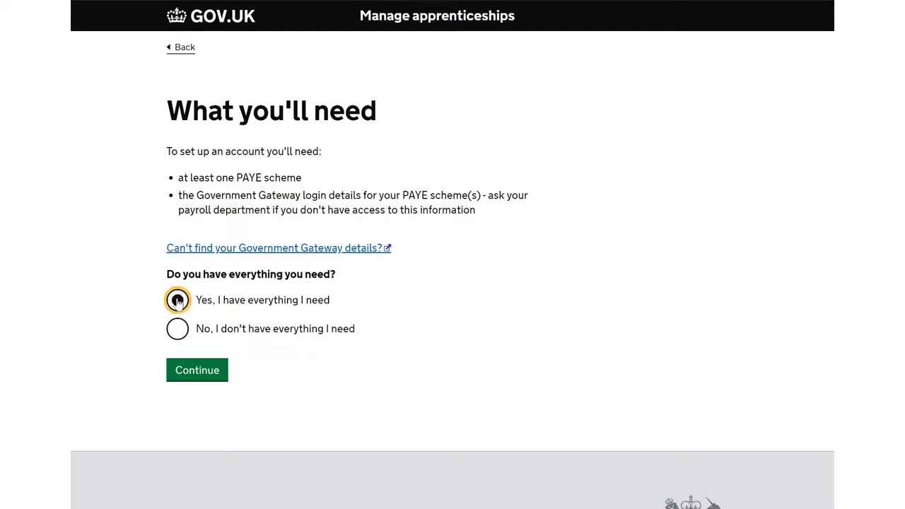
left_click(185, 375)
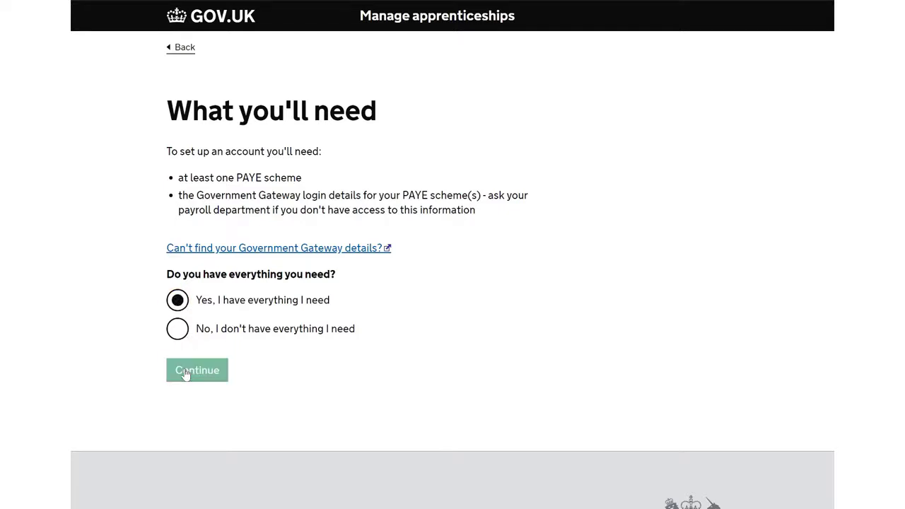
left_click(229, 210)
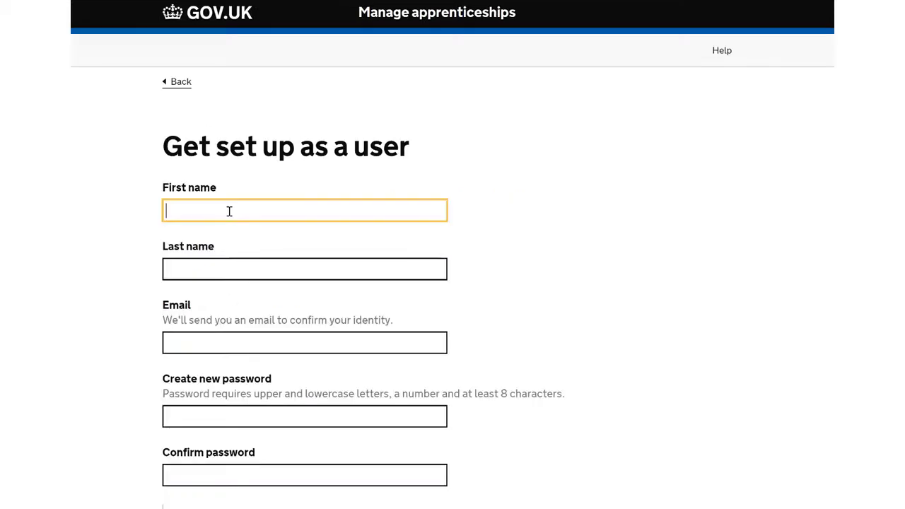
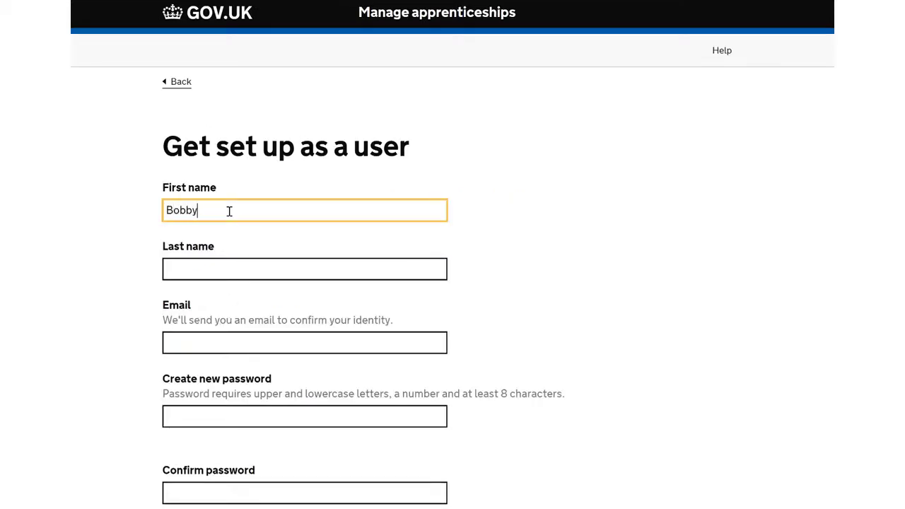
key("Tab")
key("Tab")
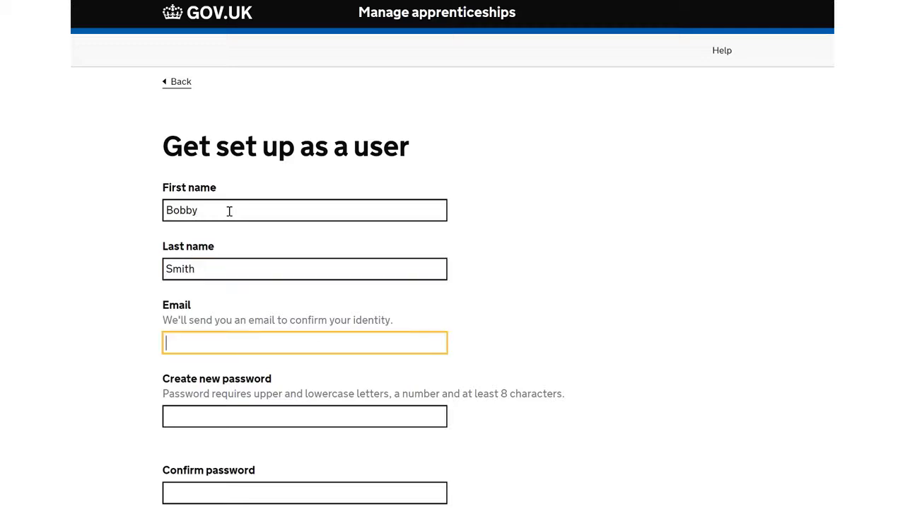
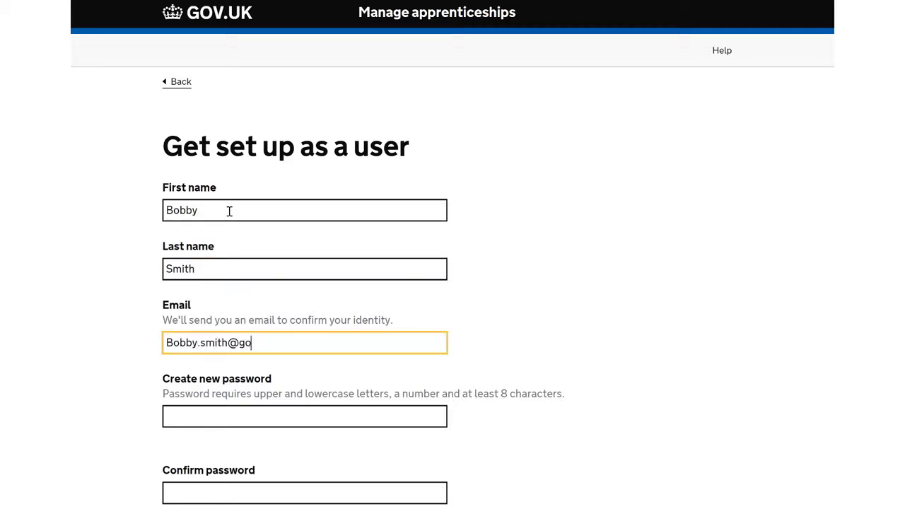
key("Tab")
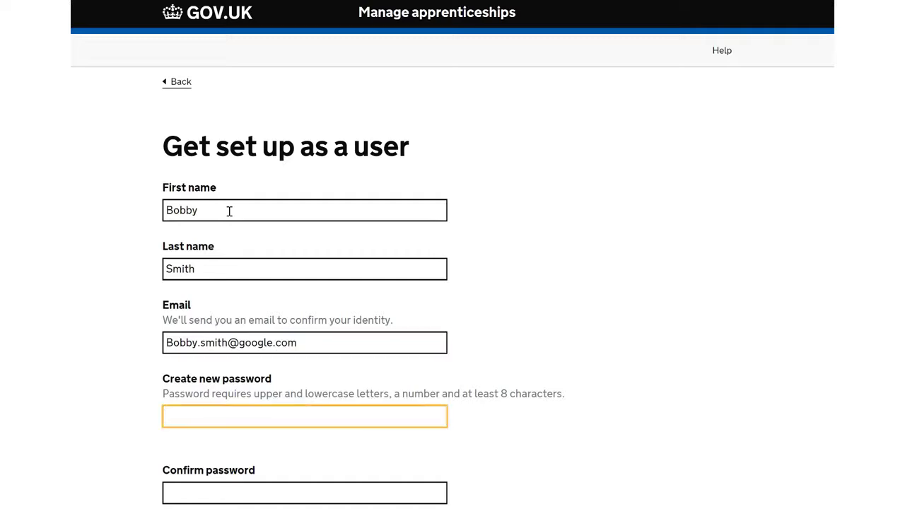
Create and confirm the new account password, and submit the user registration.
type("**********")
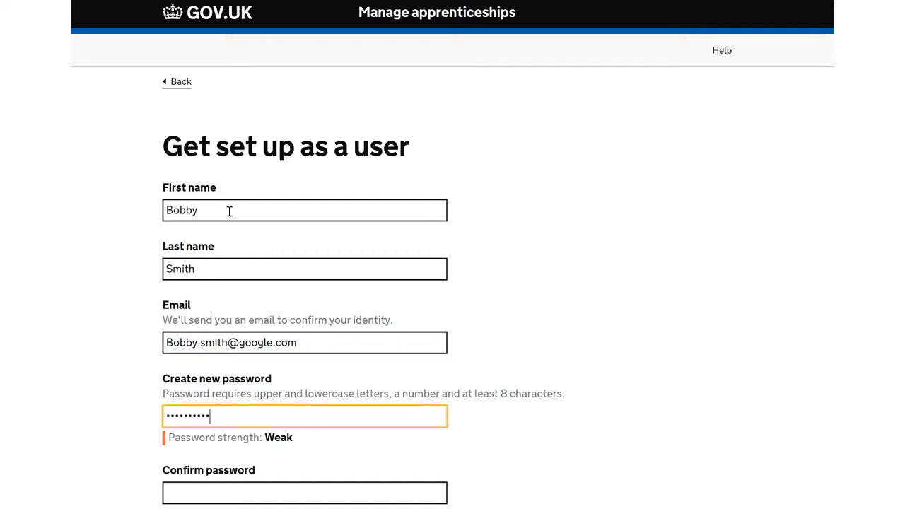
type("***")
key("Tab")
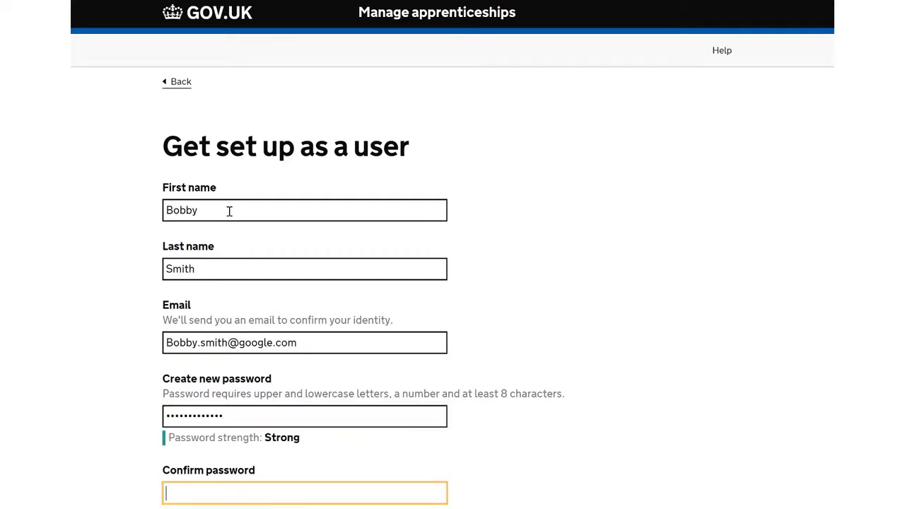
type("*************")
scroll(229, 210, "down", 3)
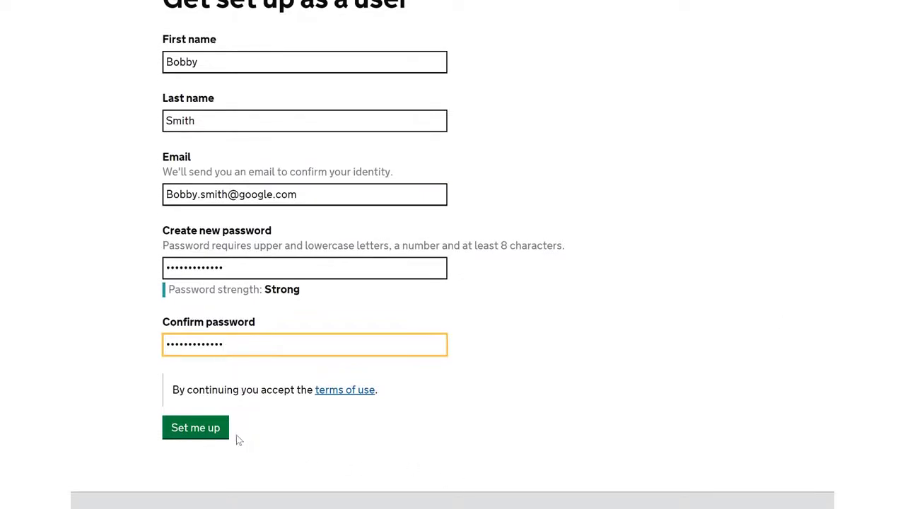
left_click(212, 433)
Confirm the user's identity with the verification code sent by email.
left_click(188, 295)
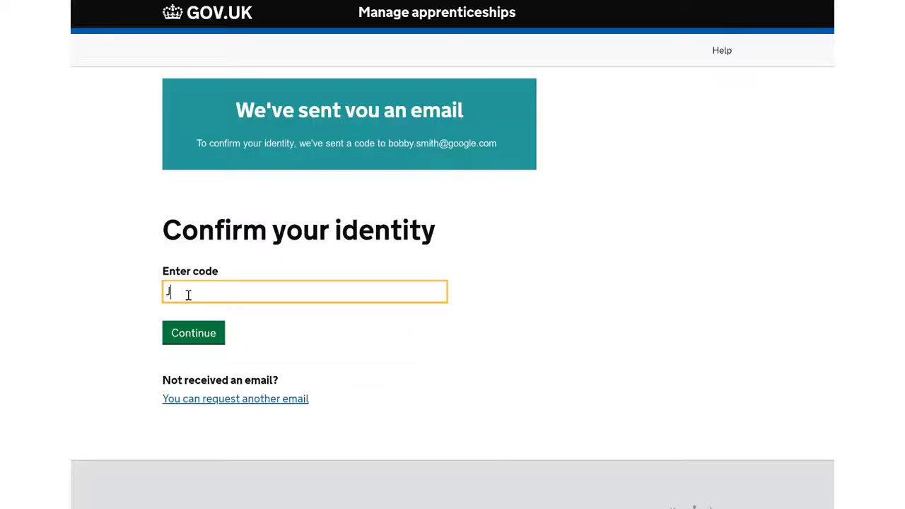
key("Return")
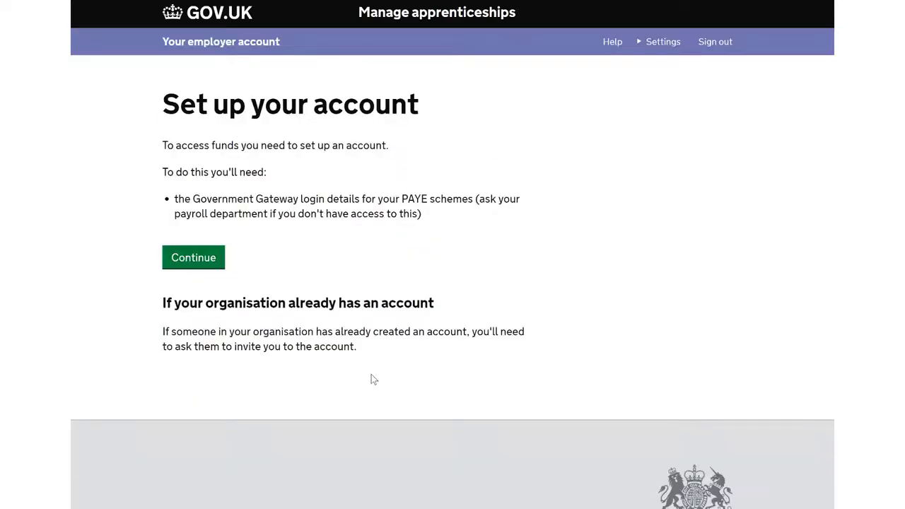
Proceed with the employer account setup and search for the organisation "Department for education".
left_click(210, 264)
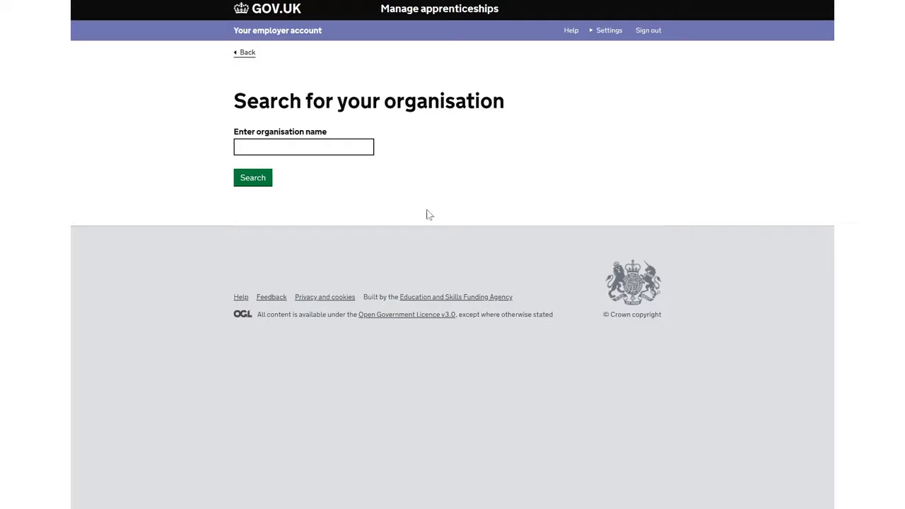
left_click(338, 148)
type("Department for education")
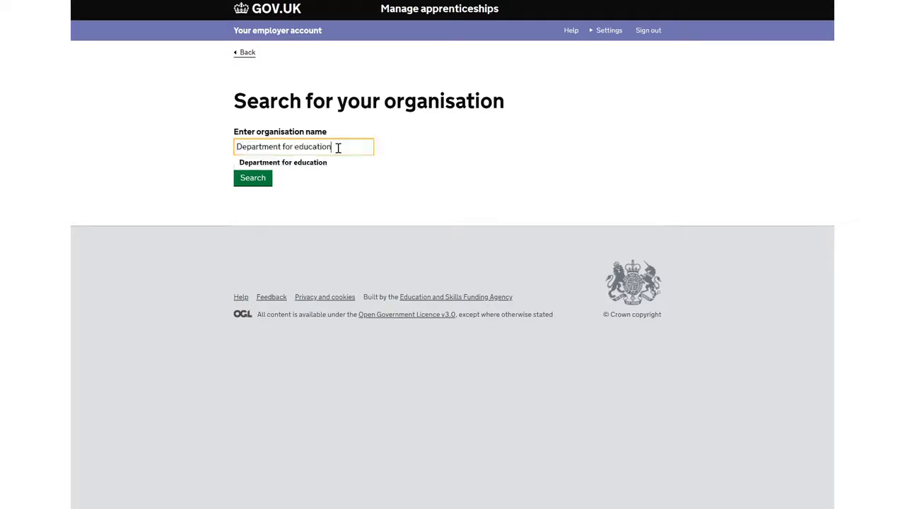
left_click(256, 182)
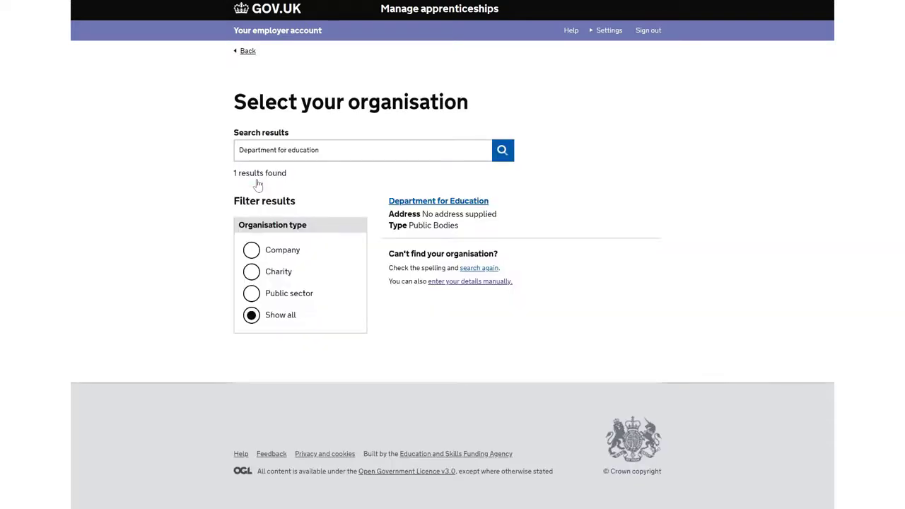
Select the Department for Education result, look up its address by postcode, and continue with the first listed address.
left_click(404, 204)
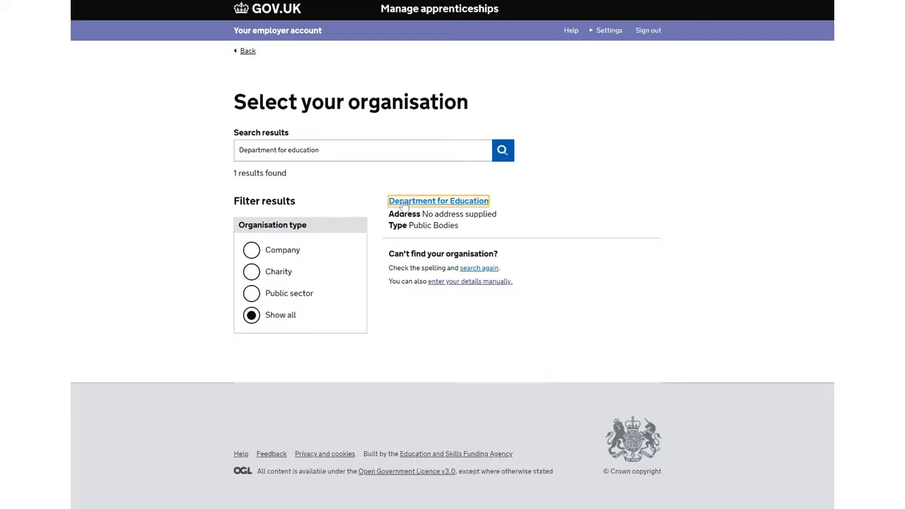
left_click(297, 146)
type("CV1 2WT")
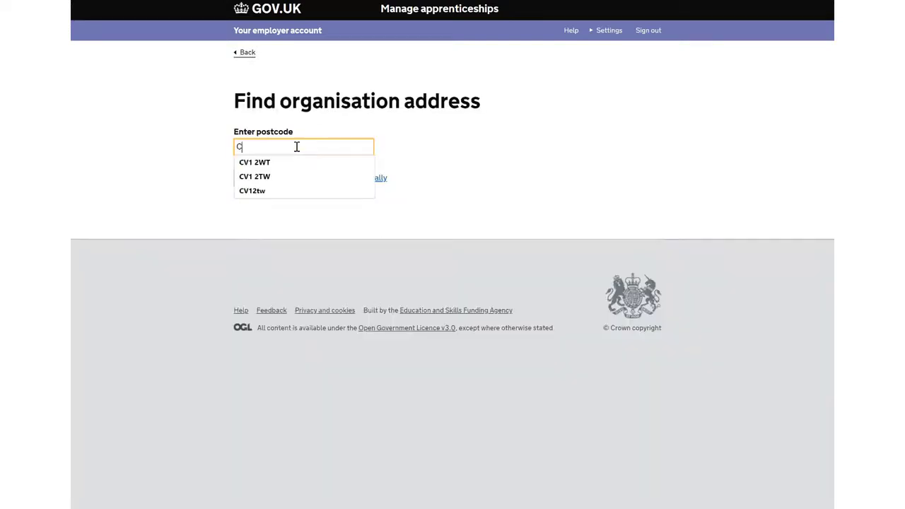
key("Down")
key("Return")
left_click(274, 182)
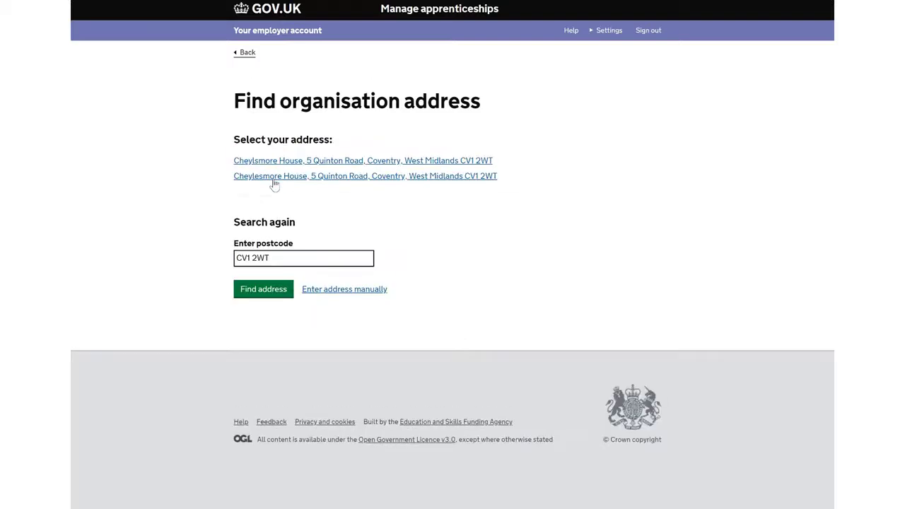
left_click(288, 162)
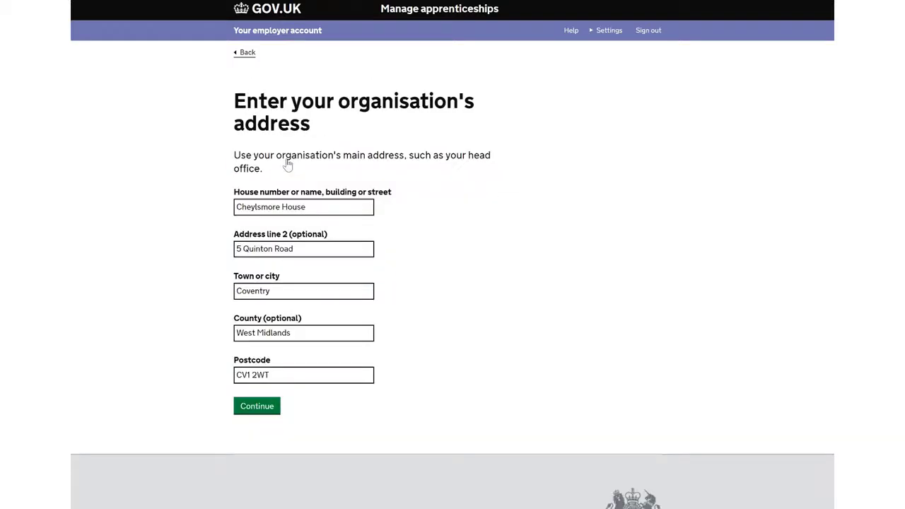
left_click(276, 404)
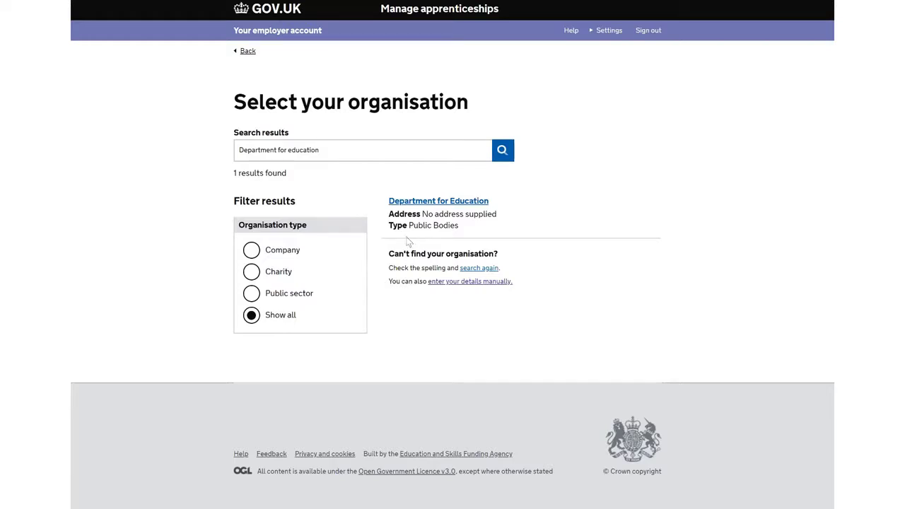
Choose to enter the organisation details manually and submit "department for education" as the organisation name.
left_click(474, 283)
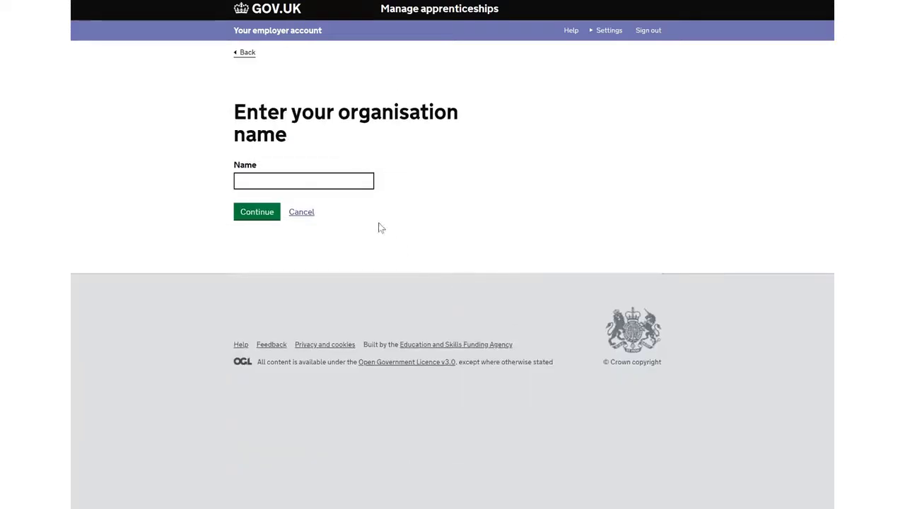
left_click(335, 184)
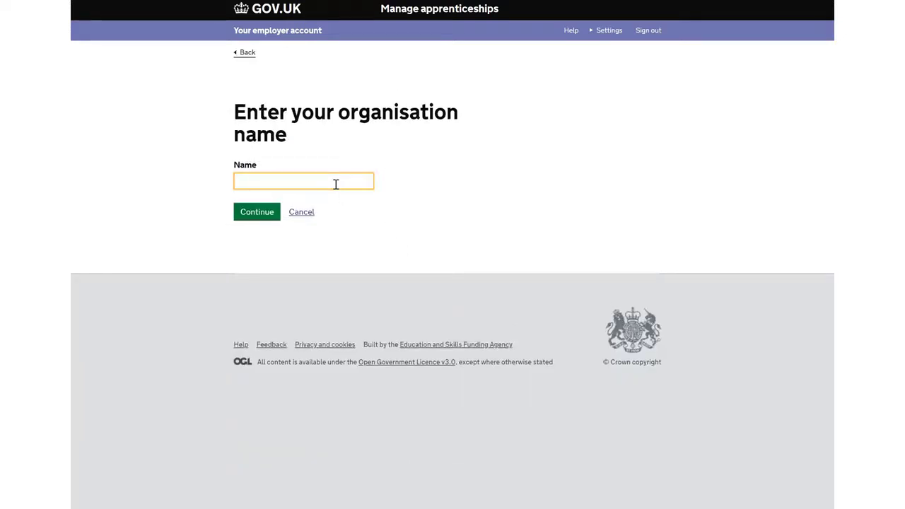
type("De")
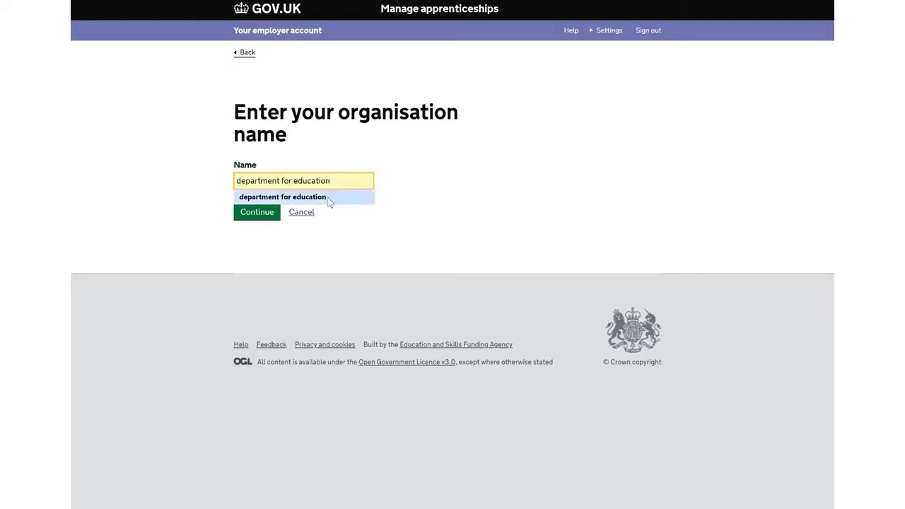
left_click(329, 201)
left_click(268, 217)
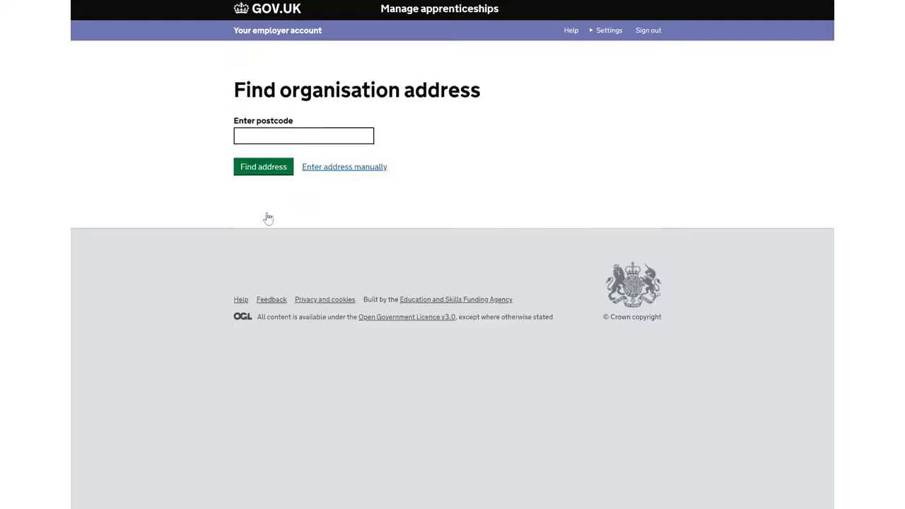
Look up the manually named organisation's address by its postcode.
left_click(284, 147)
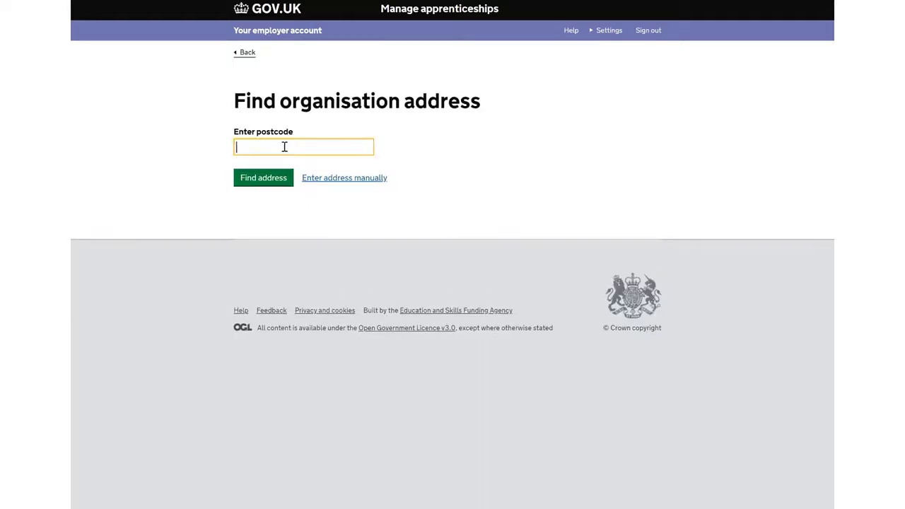
type("cv")
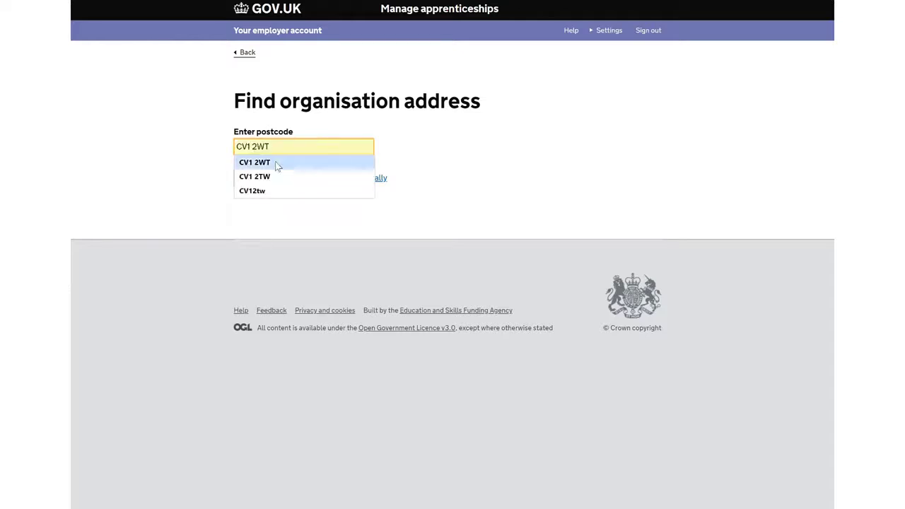
left_click(276, 163)
left_click(264, 184)
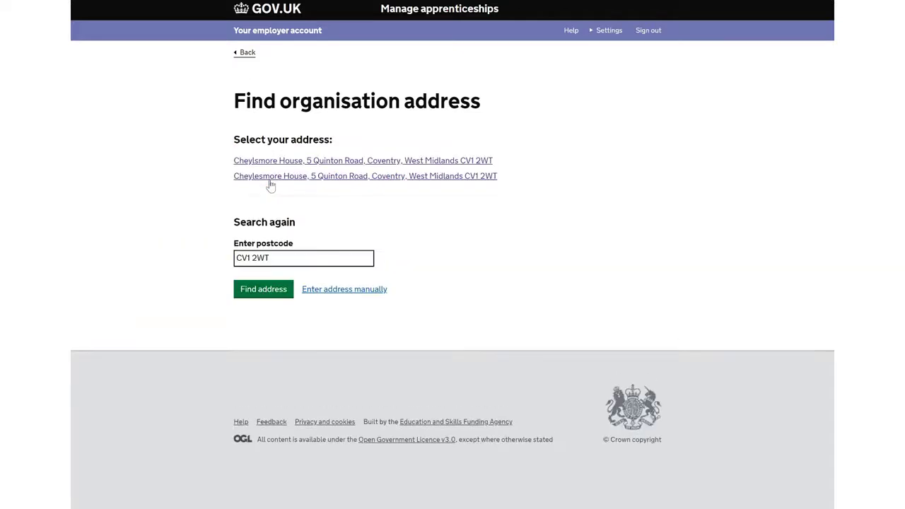
Enter the organisation's address manually with building, street, town and postcode, leave the county blank, and submit it.
left_click(344, 292)
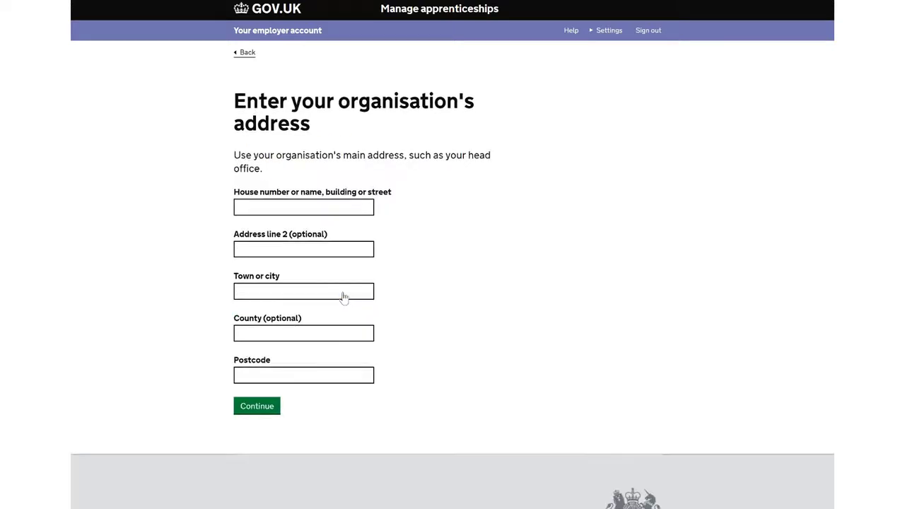
left_click(255, 207)
type("Cheylesmore house")
key("Tab")
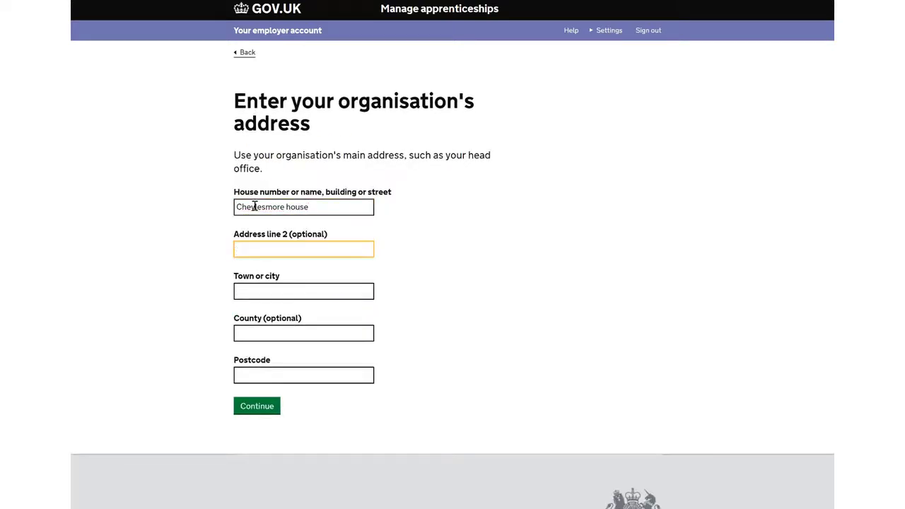
type("Quinton Road")
key("Tab")
type("Coventry")
key("Tab")
key("Tab")
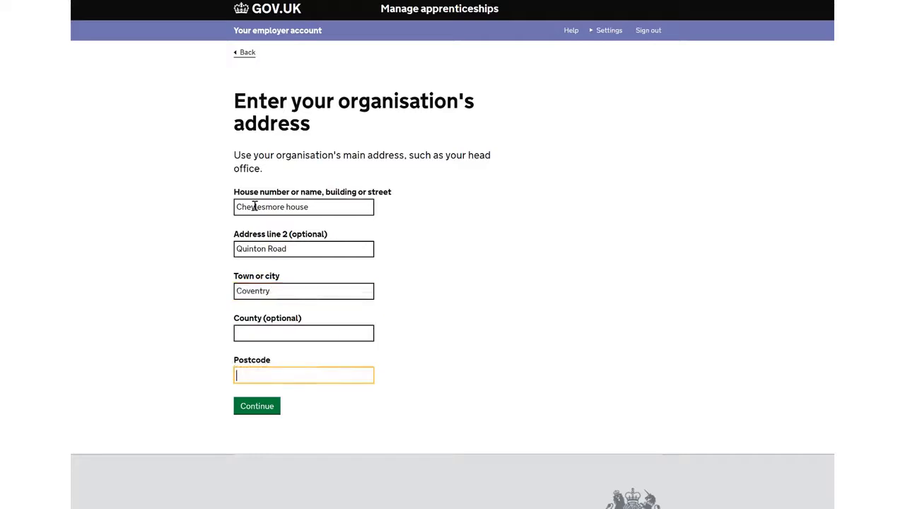
type("CV12wt")
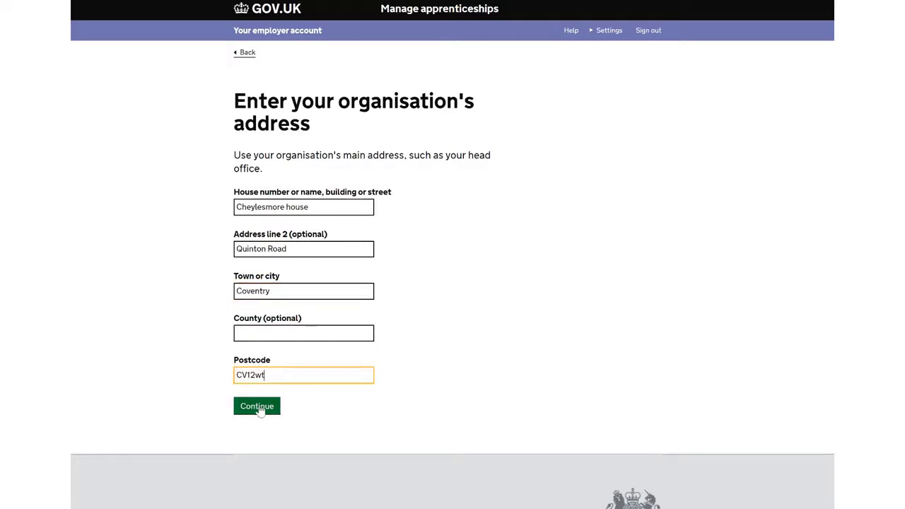
left_click(258, 408)
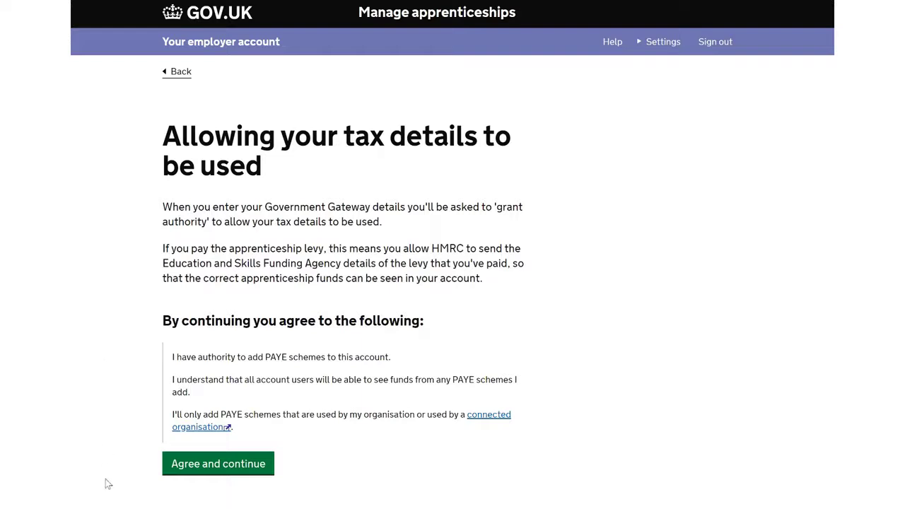
Agree to the use of the tax details and sign in to Government Gateway with the user ID and password.
left_click(209, 472)
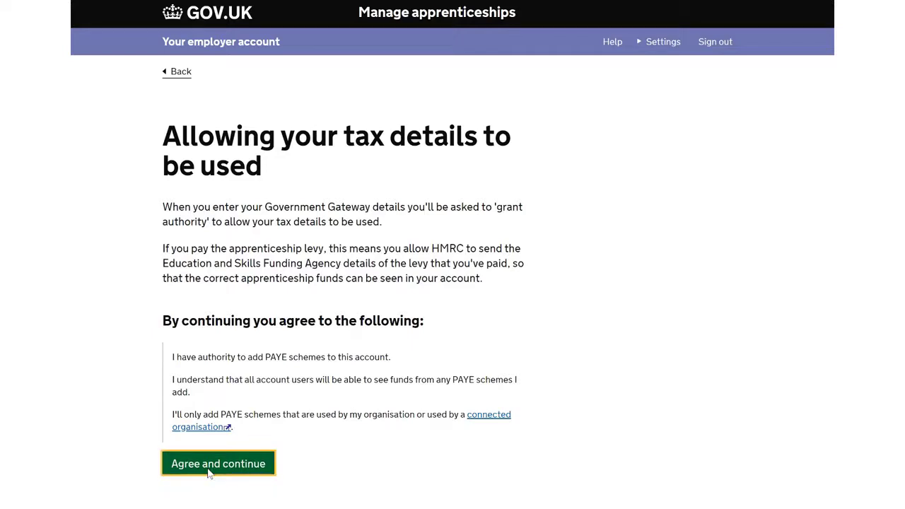
left_click(342, 189)
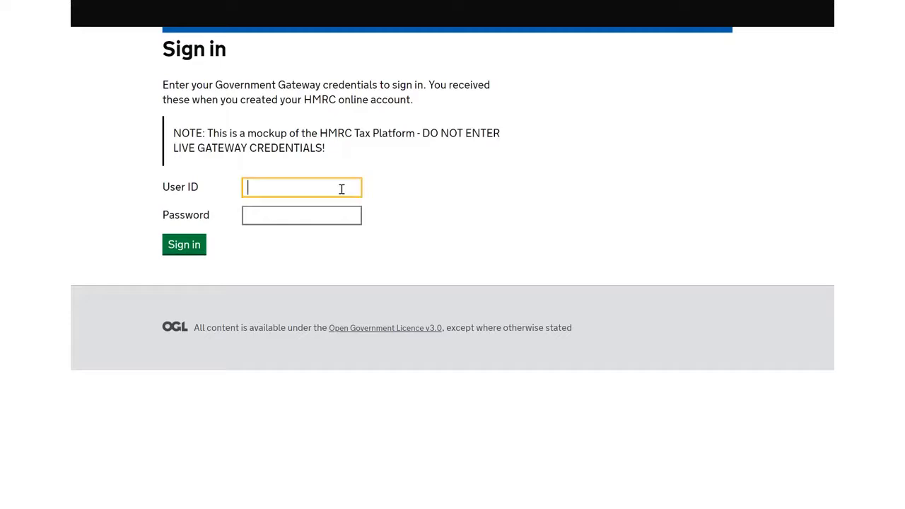
type("perfuser81")
left_click(323, 218)
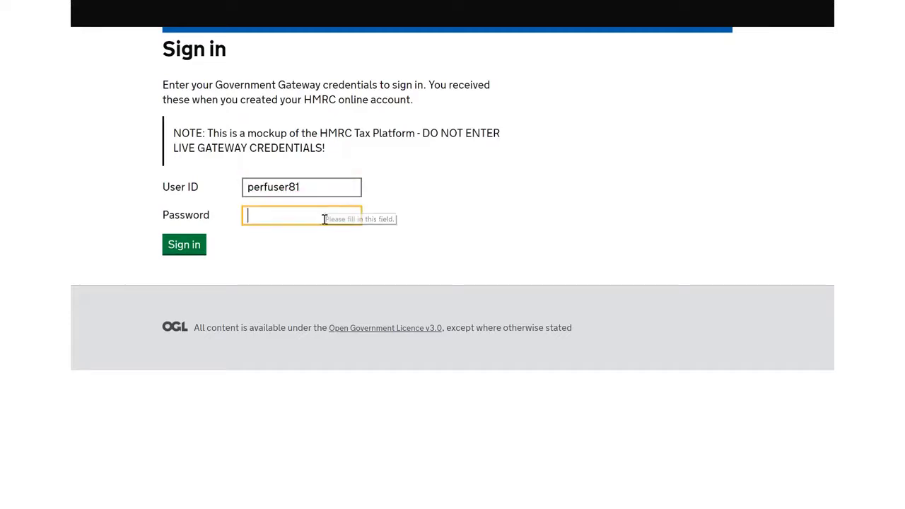
type("password")
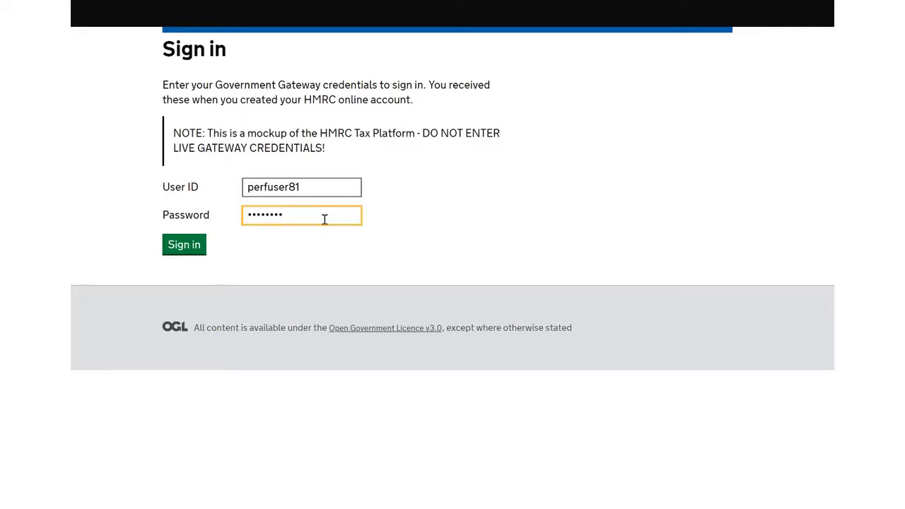
left_click(186, 252)
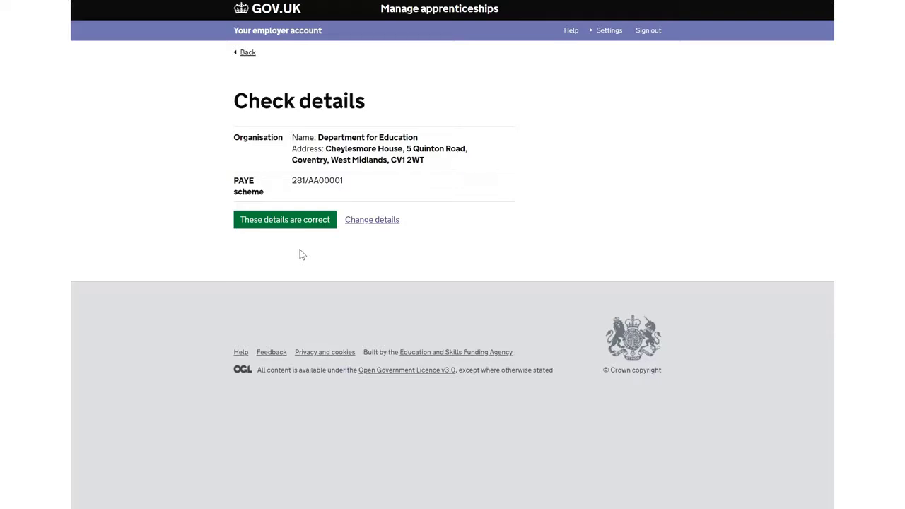
Confirm the organisation and PAYE scheme details as correct, and decline adding more PAYE schemes or organisations during setup.
left_click(300, 223)
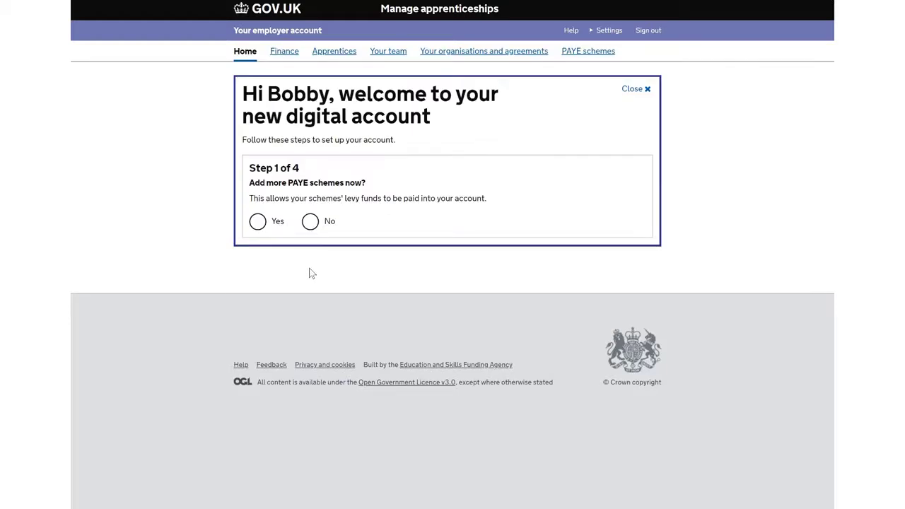
left_click(257, 222)
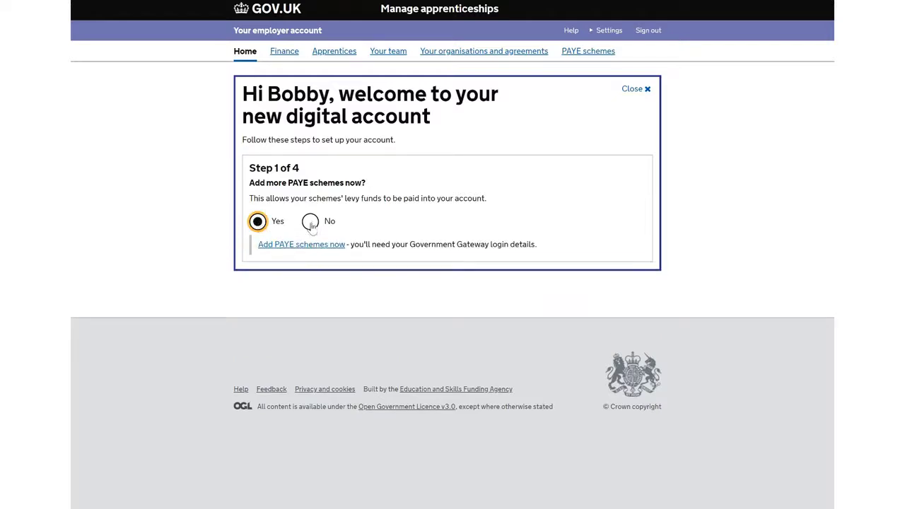
left_click(311, 244)
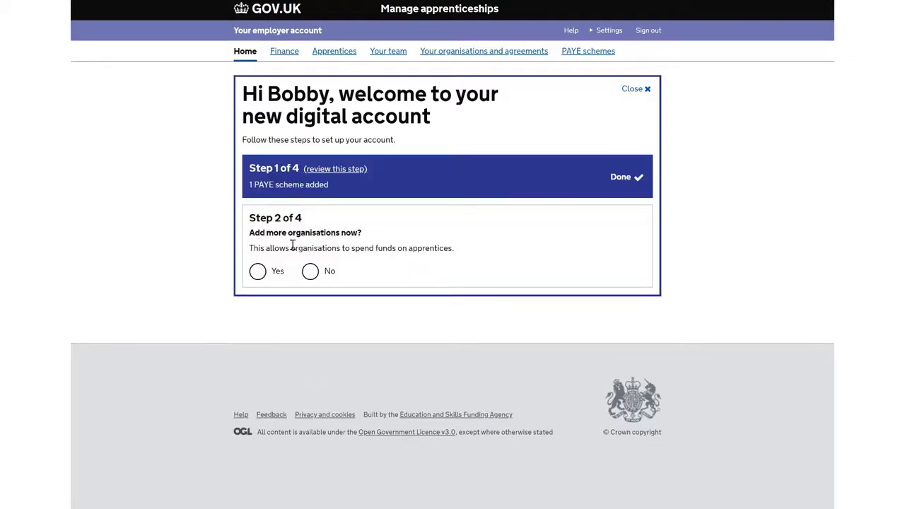
left_click(258, 273)
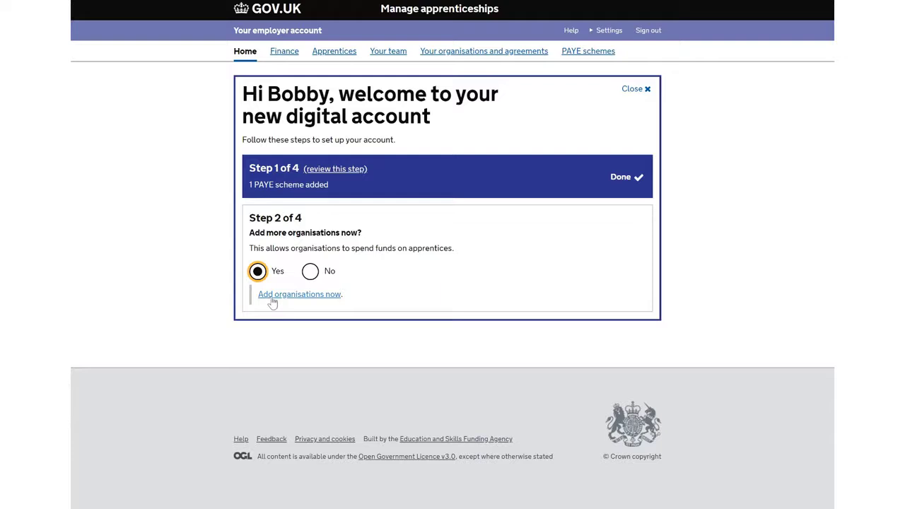
left_click(311, 275)
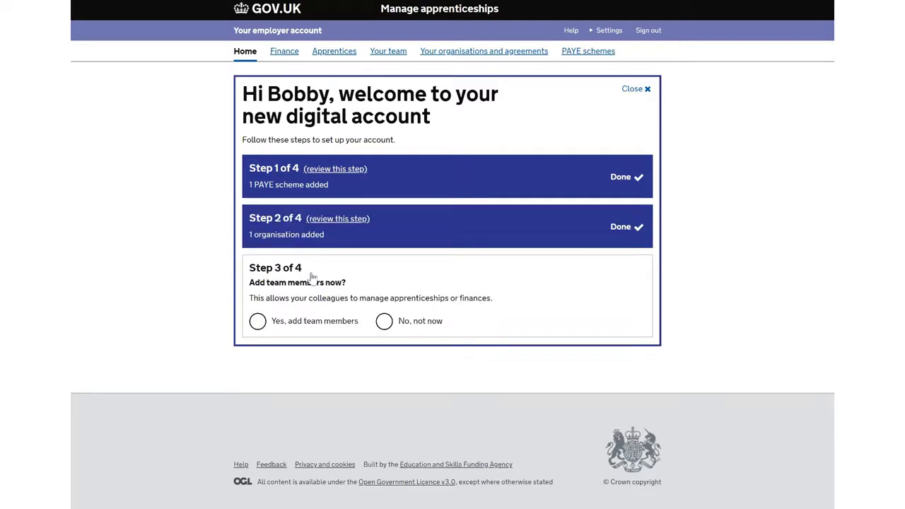
Invite a team member by e-mail and full name, with access to accept agreements and manage PAYE schemes, organisations, apprentices and team members.
left_click(259, 324)
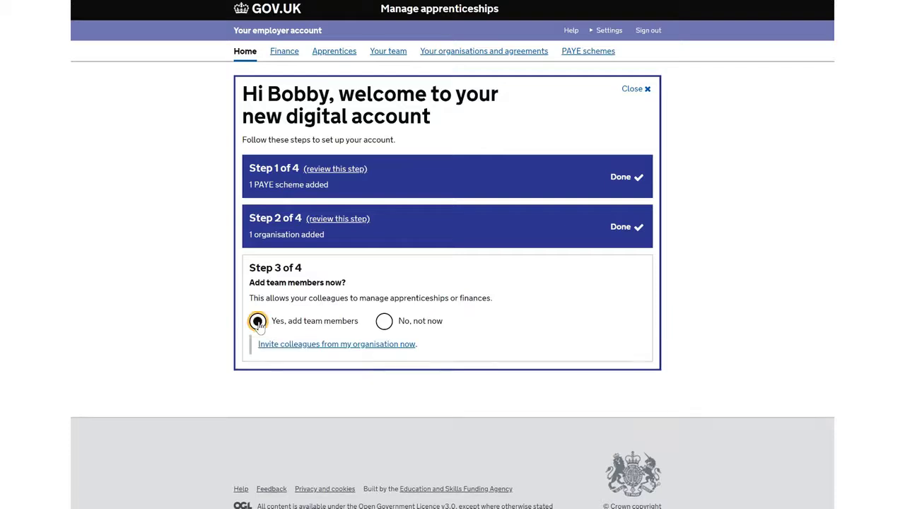
left_click(298, 344)
left_click(264, 203)
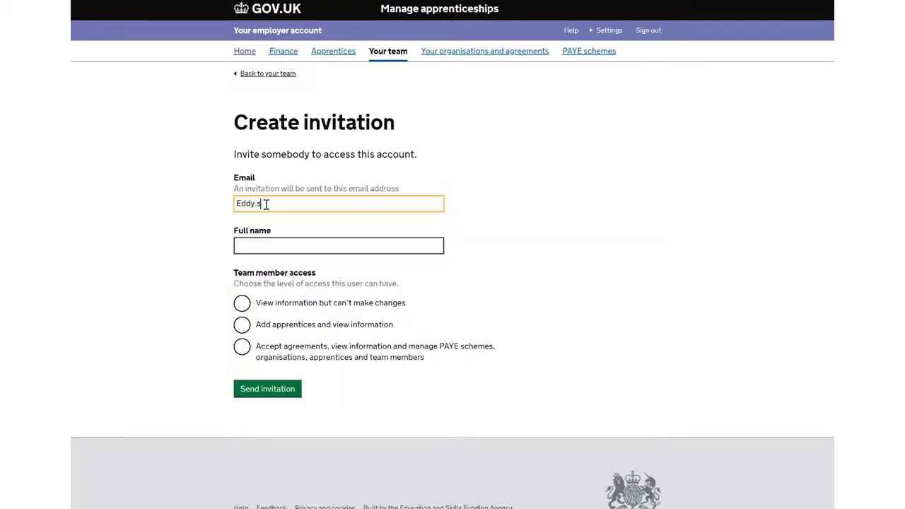
key("Tab")
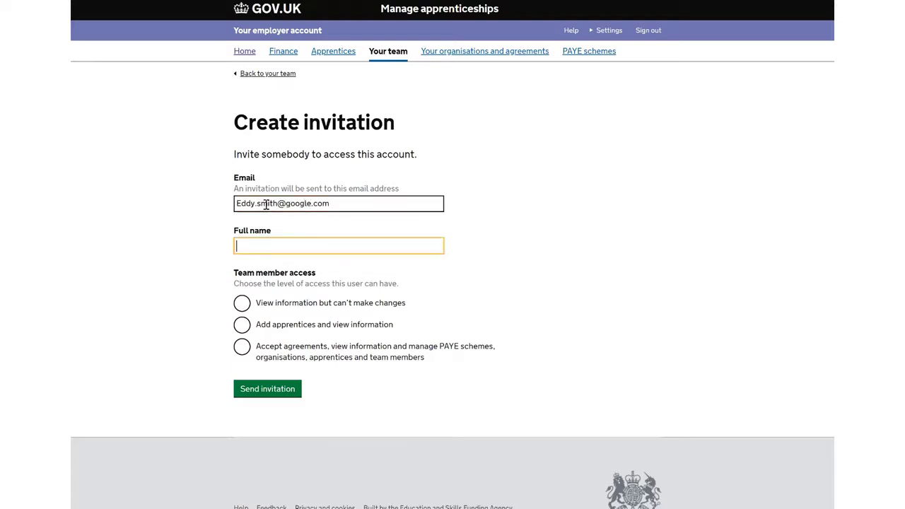
left_click(243, 349)
left_click(248, 392)
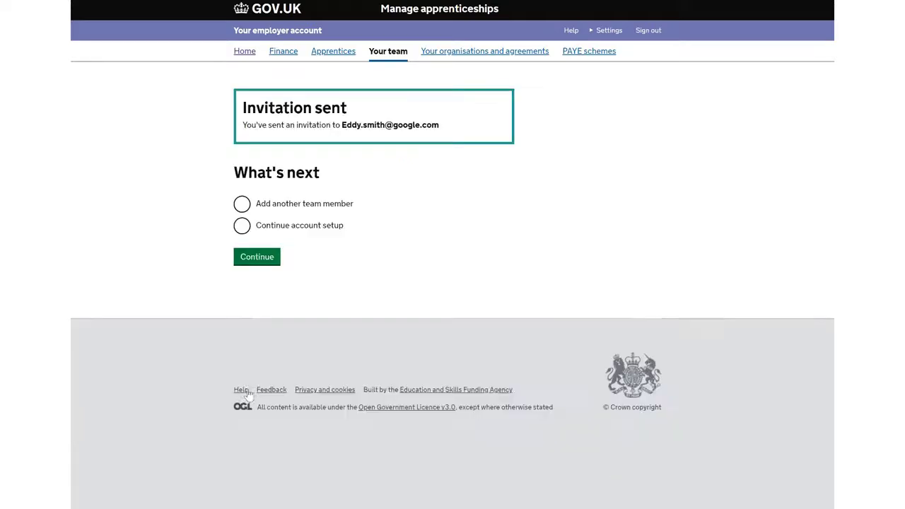
Continue the account setup and finish the team member stage by choosing not to add anyone else.
left_click(244, 227)
left_click(256, 258)
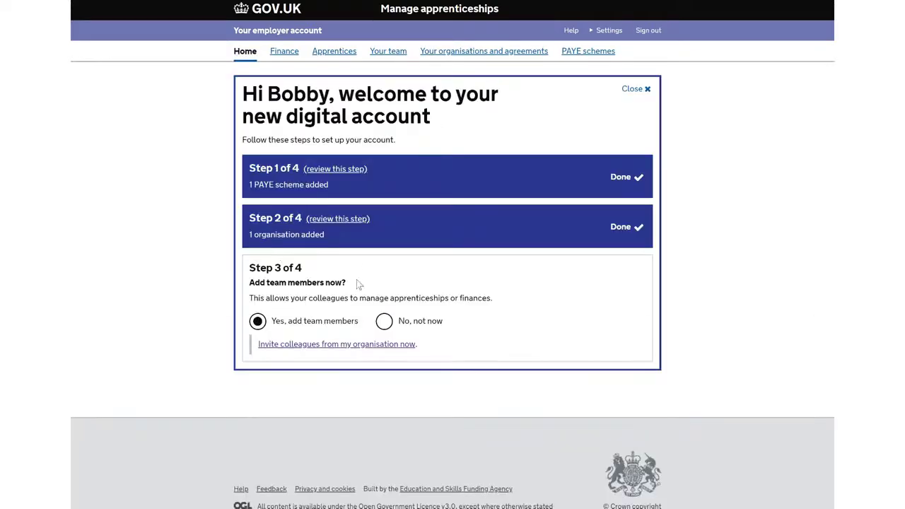
left_click(385, 322)
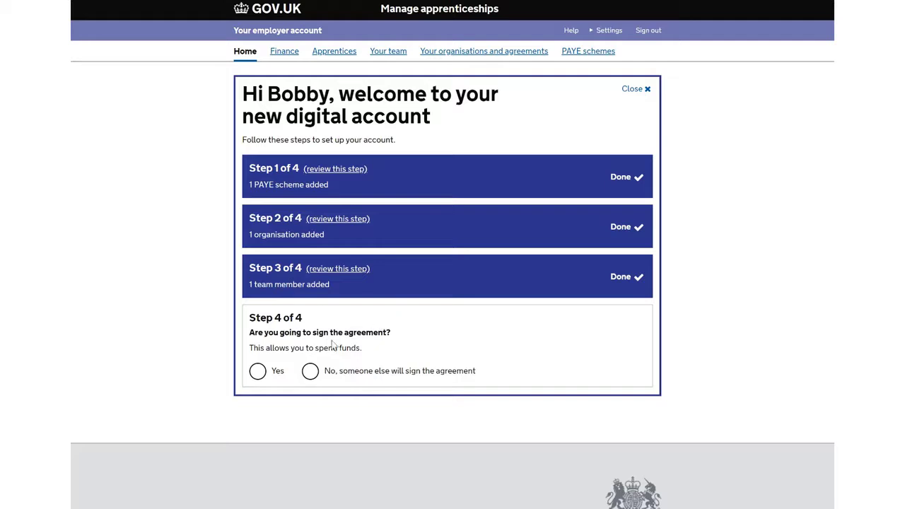
Answer Yes to signing the agreement, finish the setup tasks and go to the account homepage.
left_click(258, 371)
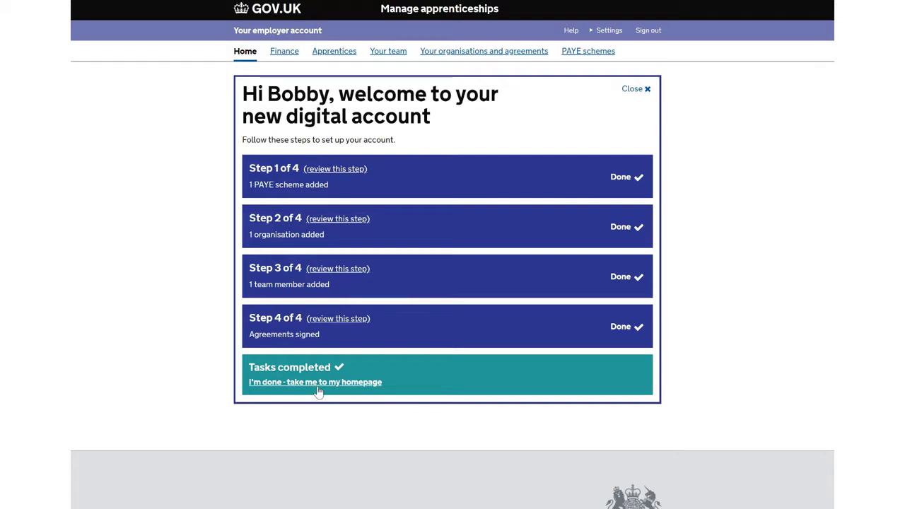
left_click(318, 388)
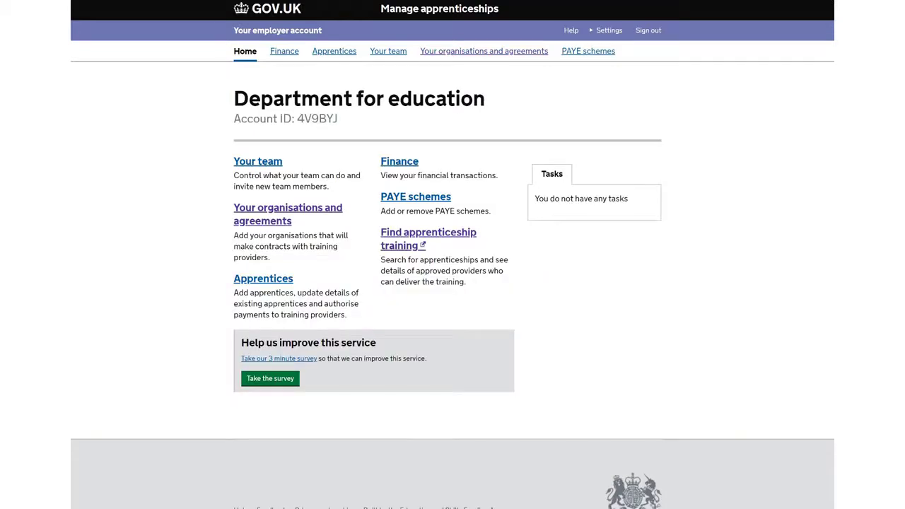